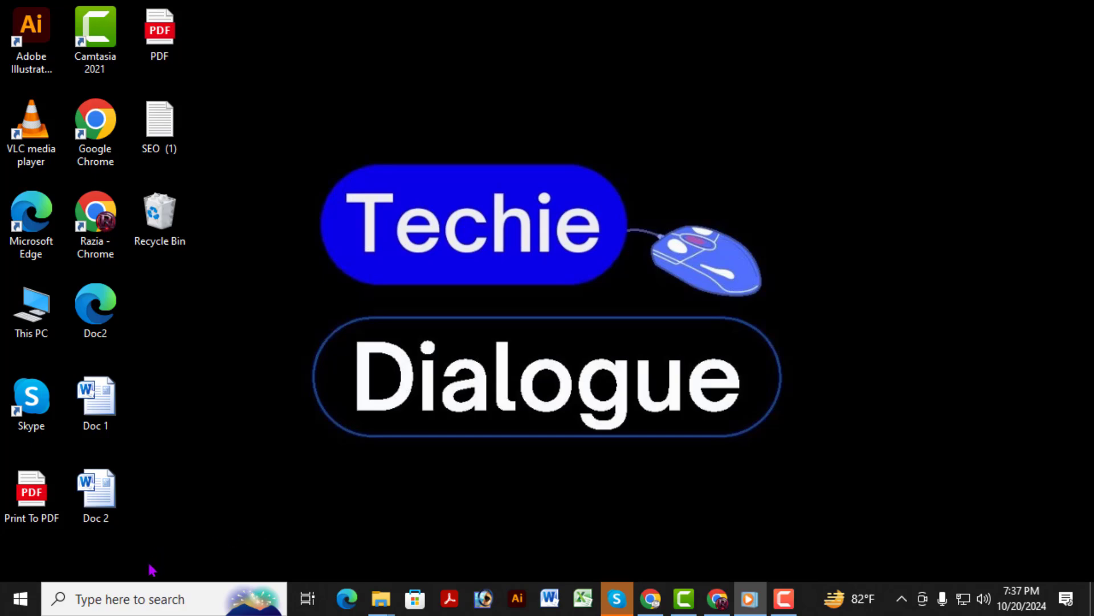
# Step: Open Windows Search from the taskbar to look up Adobe Acrobat
pyautogui.click(87, 601)
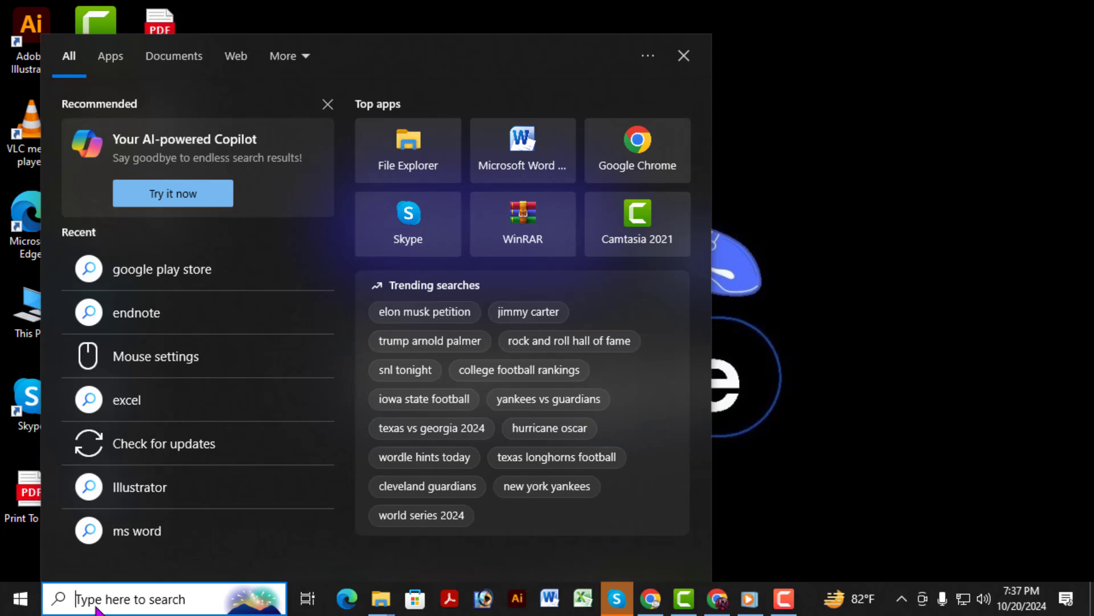
pyautogui.write('Adobe Acrobat')
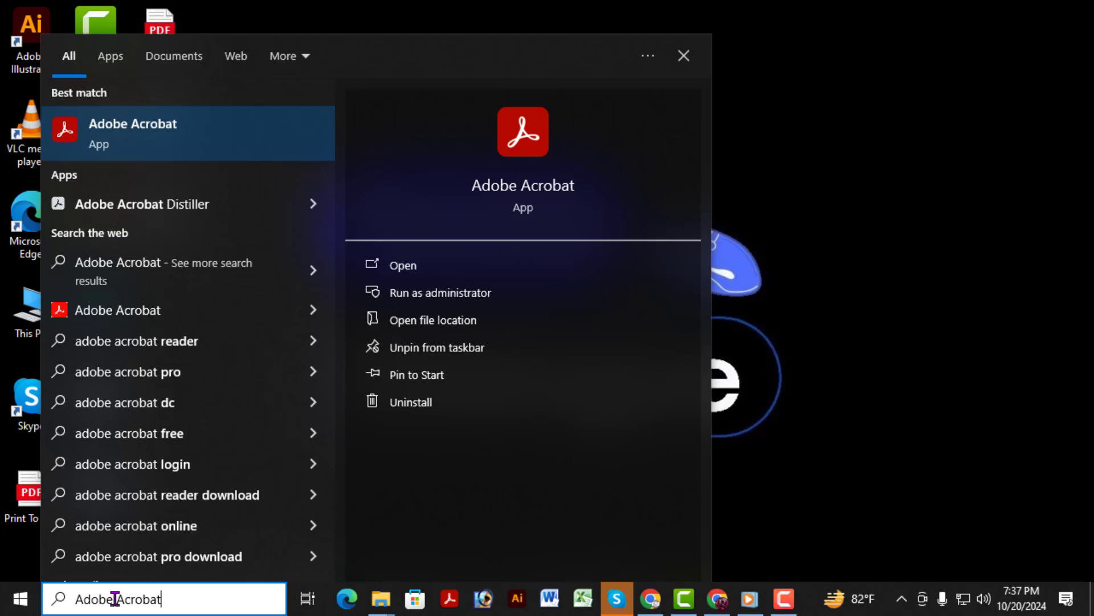
# Step: Bring up the Adobe Acrobat result's shortcut menu to reach Run as administrator
pyautogui.rightClick(163, 140)
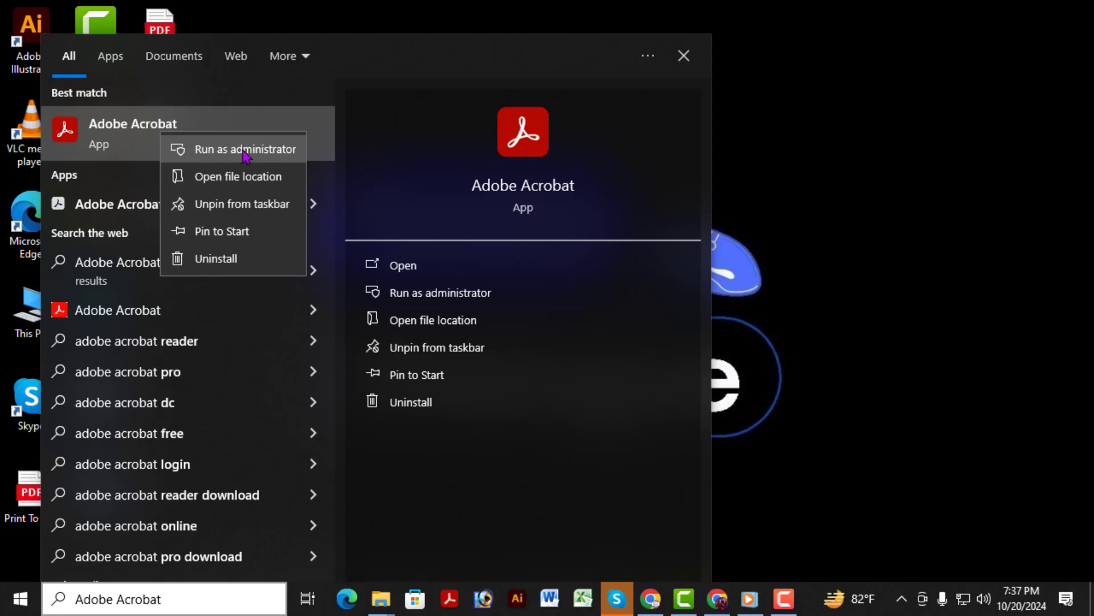
pyautogui.click(255, 154)
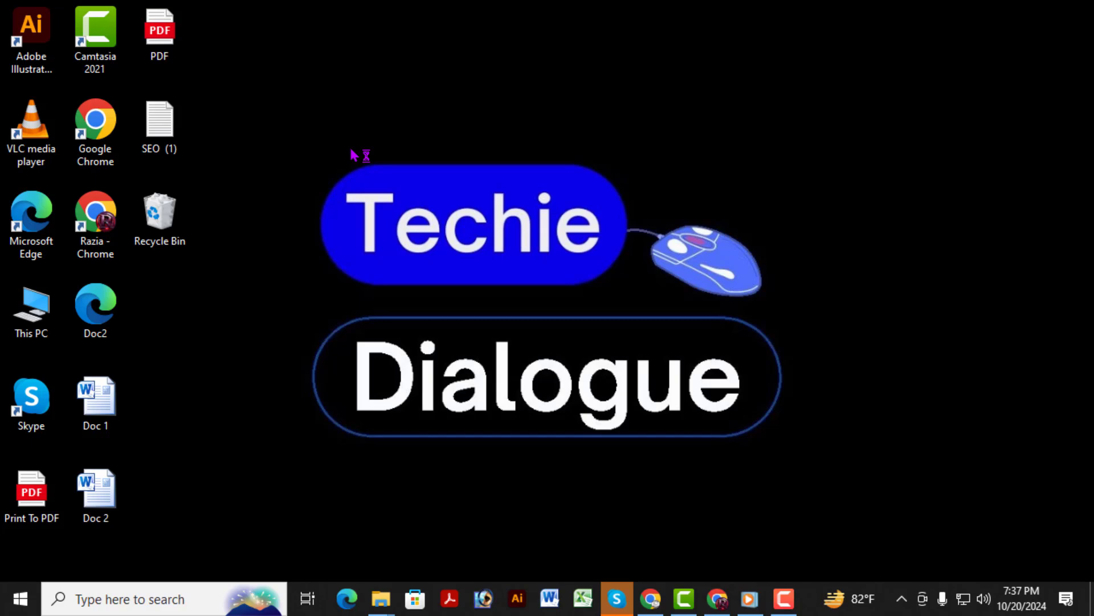